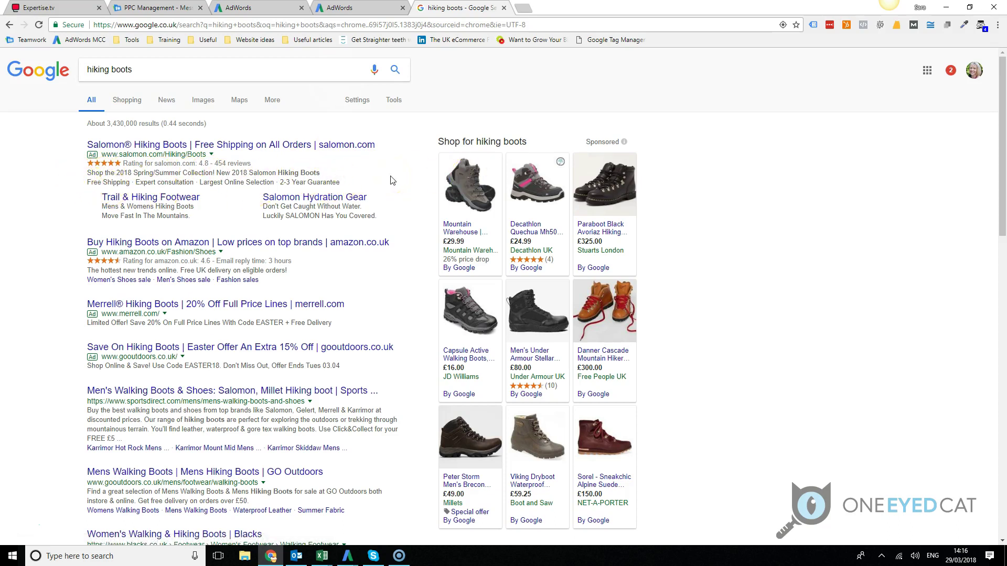
# - Switch to the AdWords test account and open its list of ad extensions
pyautogui.click(348, 10)
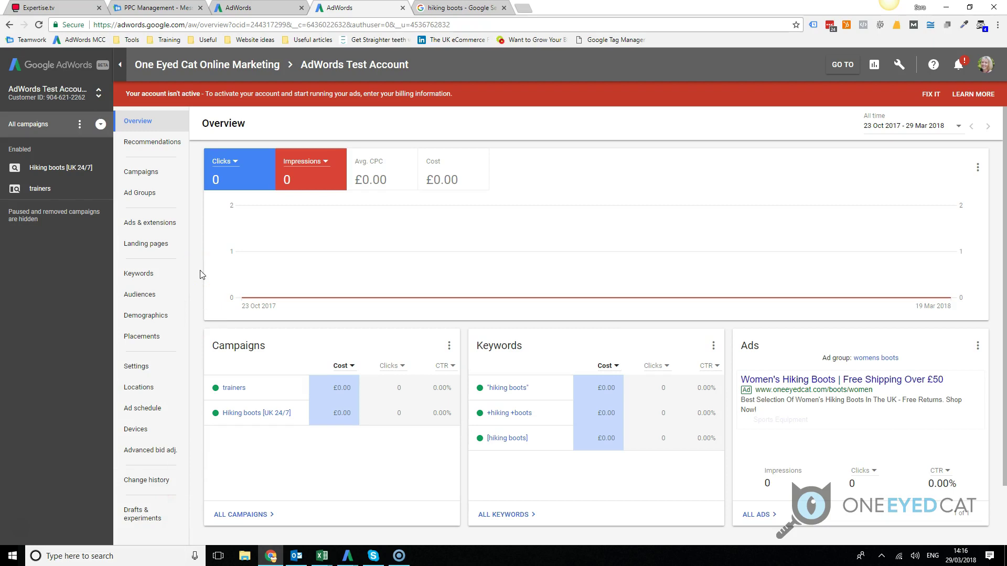
pyautogui.click(142, 223)
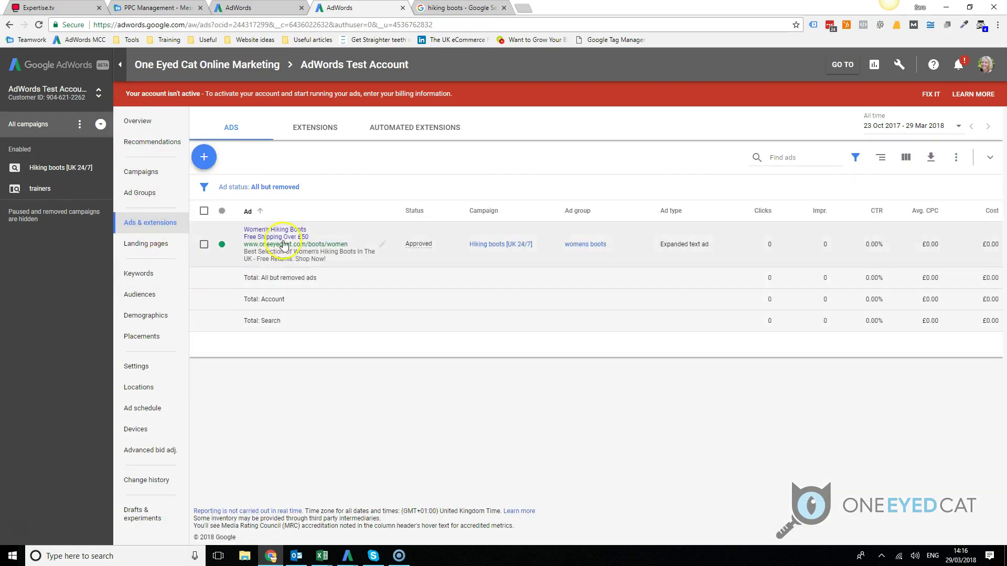
pyautogui.click(251, 187)
pyautogui.click(321, 184)
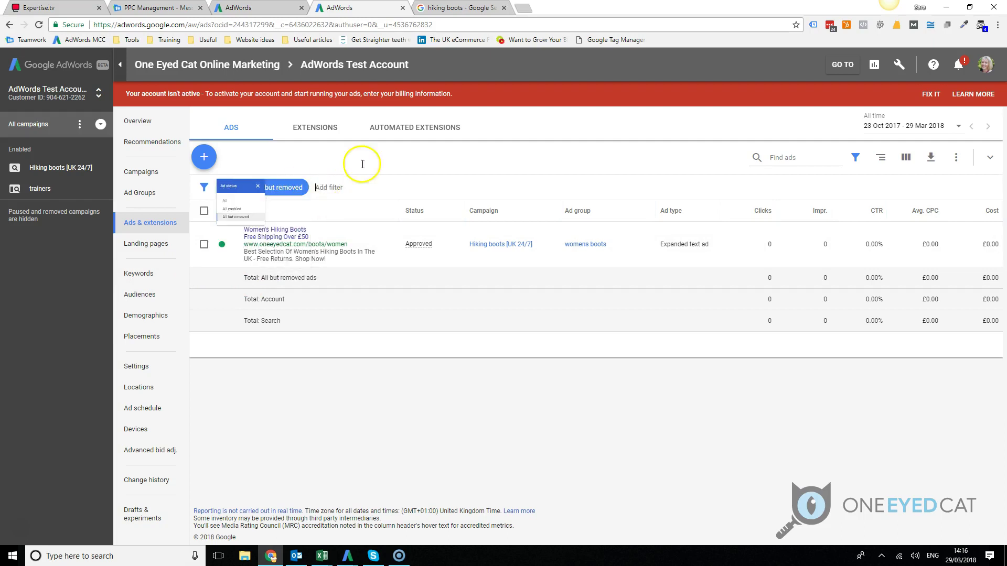
pyautogui.click(315, 128)
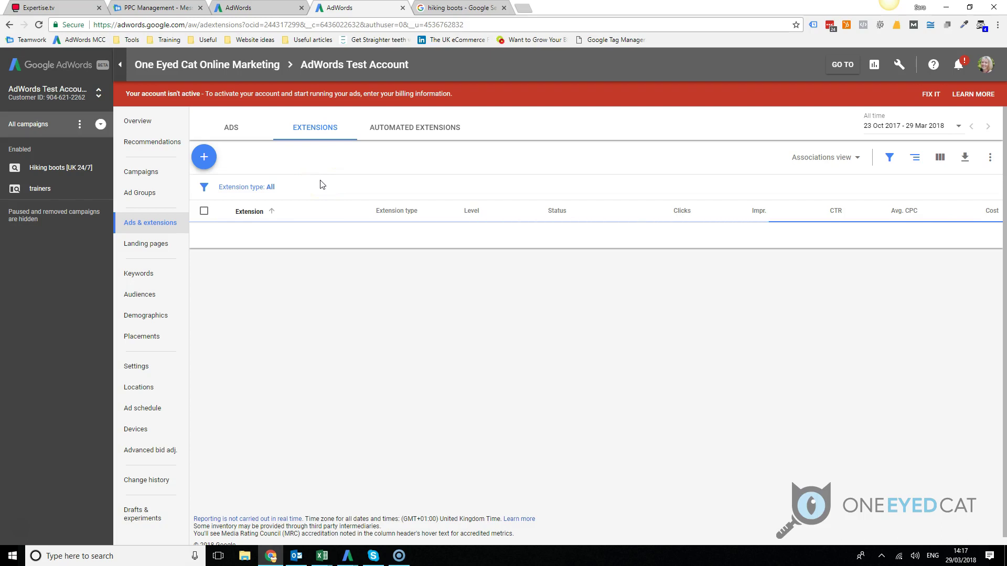
# - Filter the extensions list in Associations view to the callout extension type
pyautogui.click(319, 184)
pyautogui.click(236, 189)
pyautogui.click(232, 254)
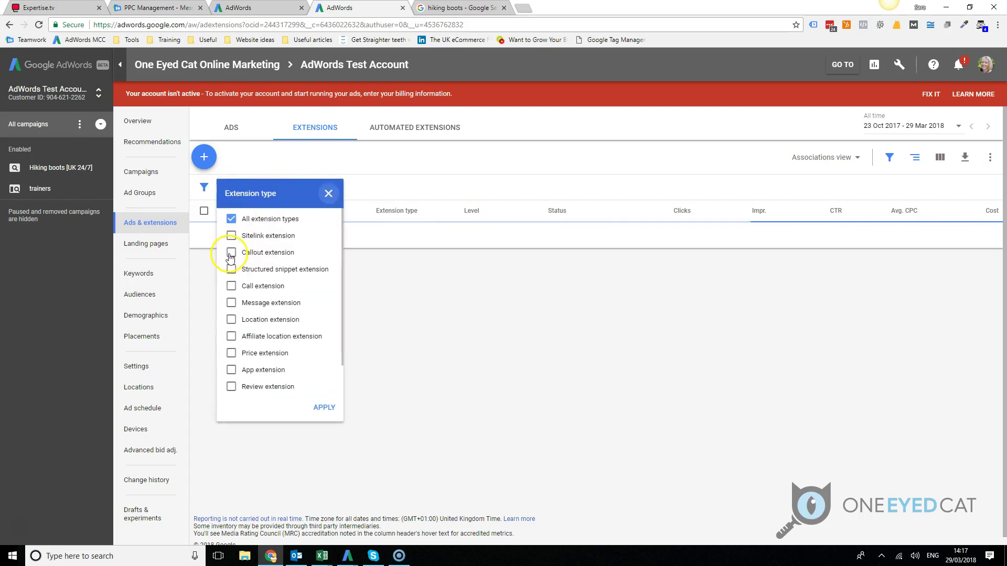
pyautogui.click(325, 407)
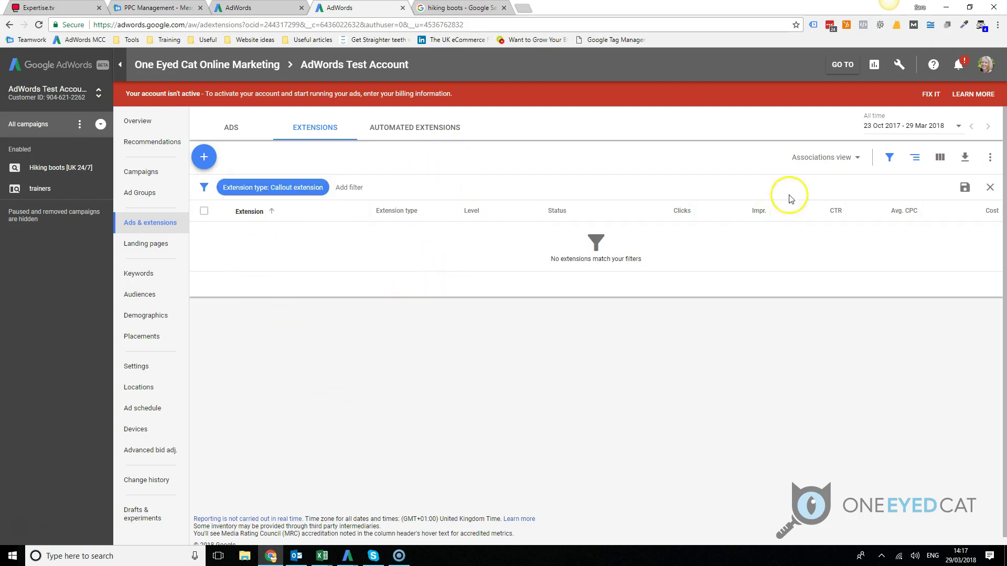
# - Change the list from Associations view to Extensions view and filter it to callout extensions only
pyautogui.click(857, 158)
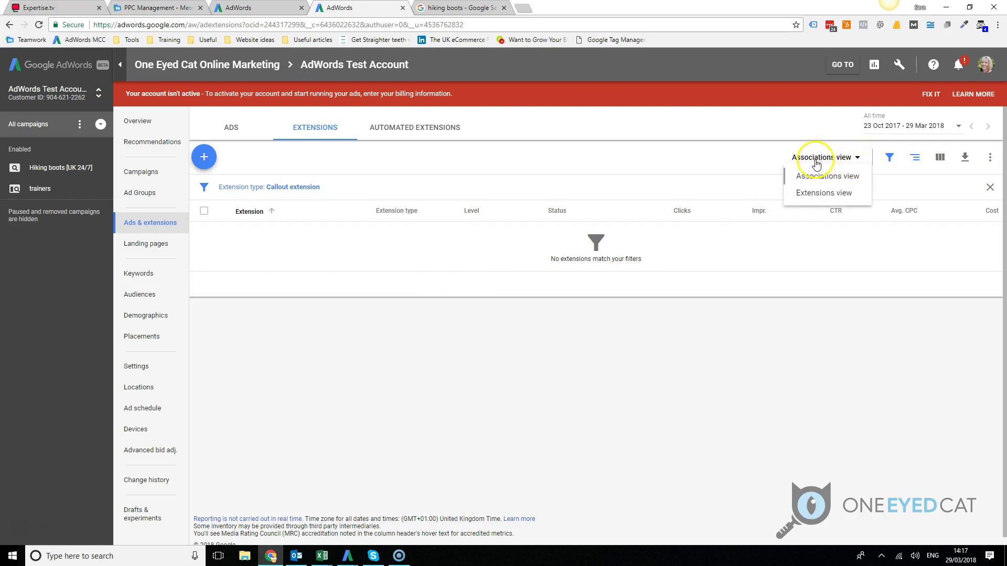
pyautogui.click(819, 194)
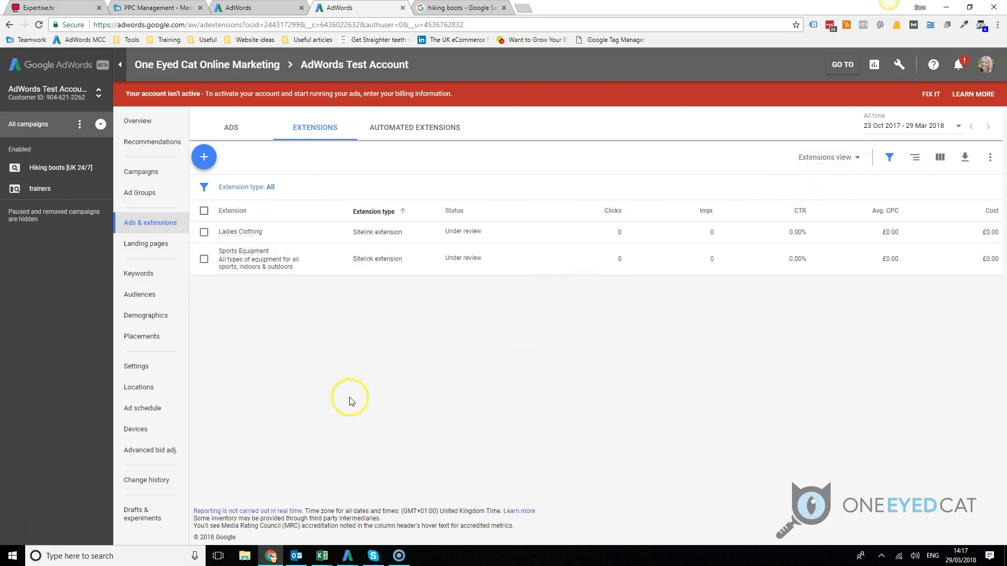
pyautogui.click(231, 187)
pyautogui.click(232, 253)
pyautogui.click(323, 407)
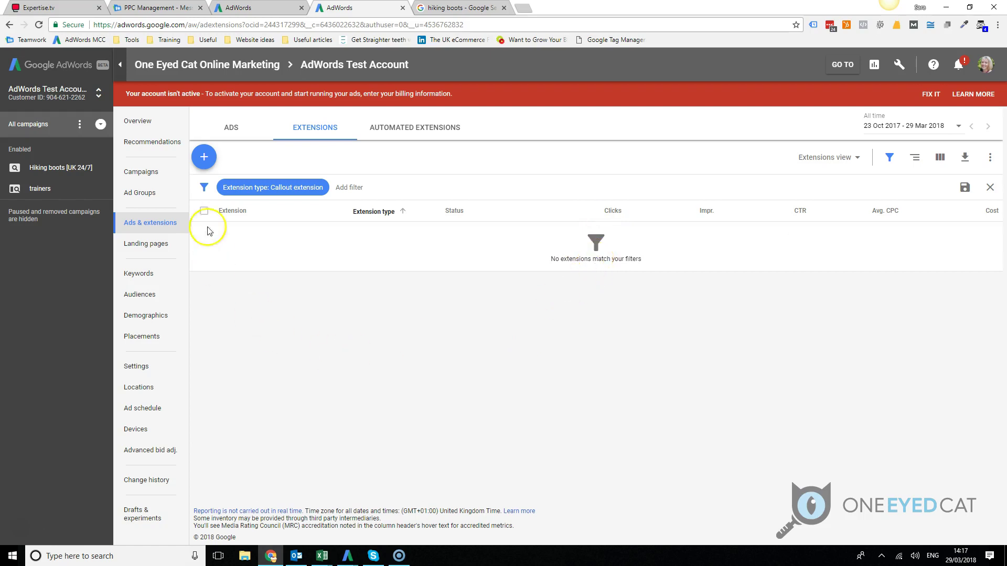
# - Start adding a new callout extension
pyautogui.click(204, 159)
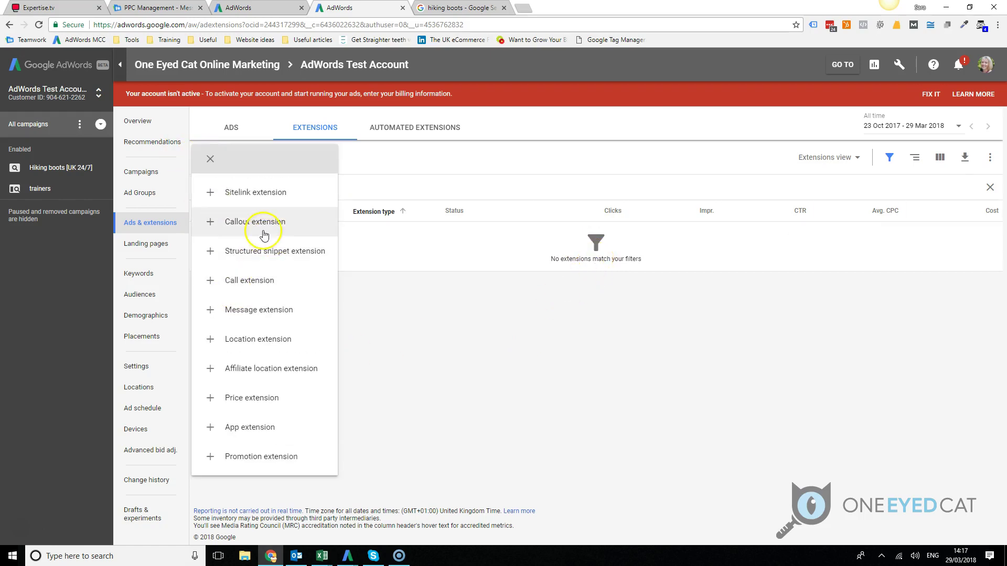
pyautogui.click(263, 227)
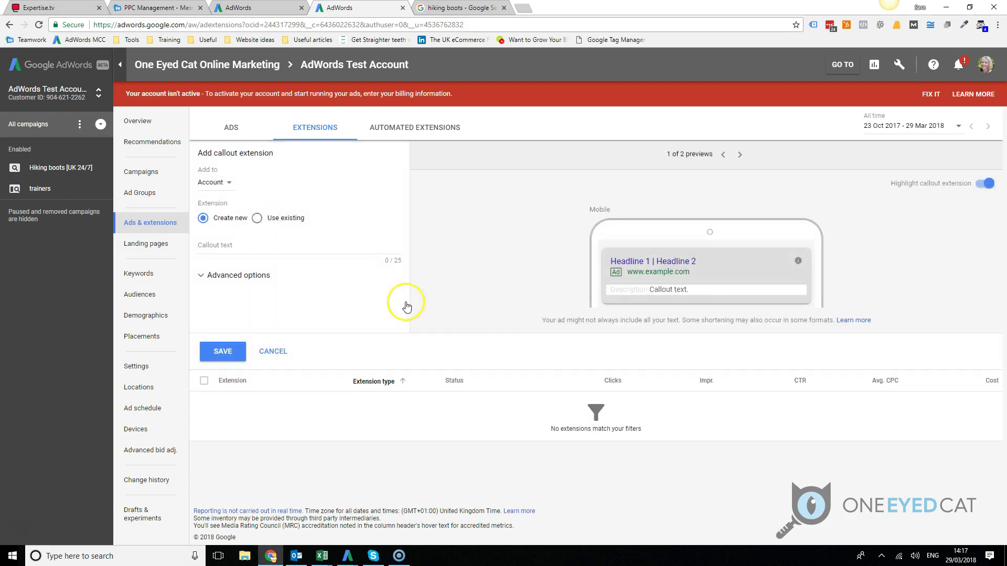
# - Try assigning the callout at campaign level to Hiking boots [UK 24/7], and cancel the campaign selection
pyautogui.click(216, 184)
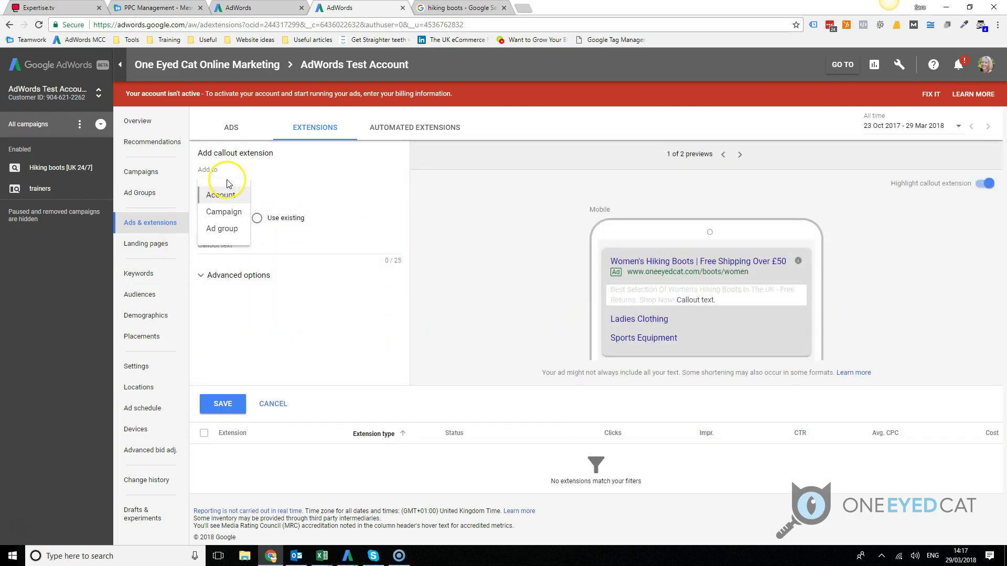
pyautogui.click(226, 215)
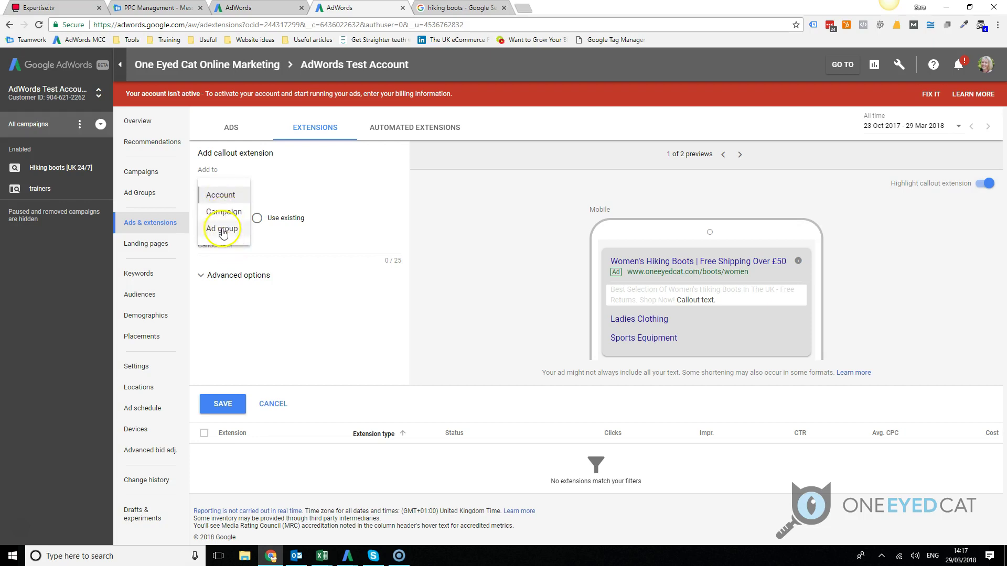
pyautogui.click(224, 212)
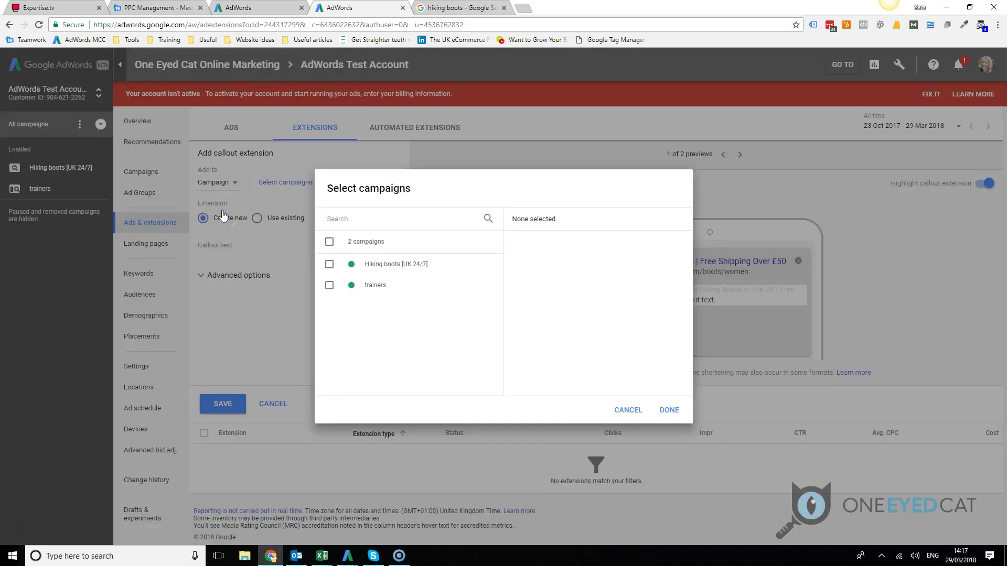
pyautogui.click(328, 265)
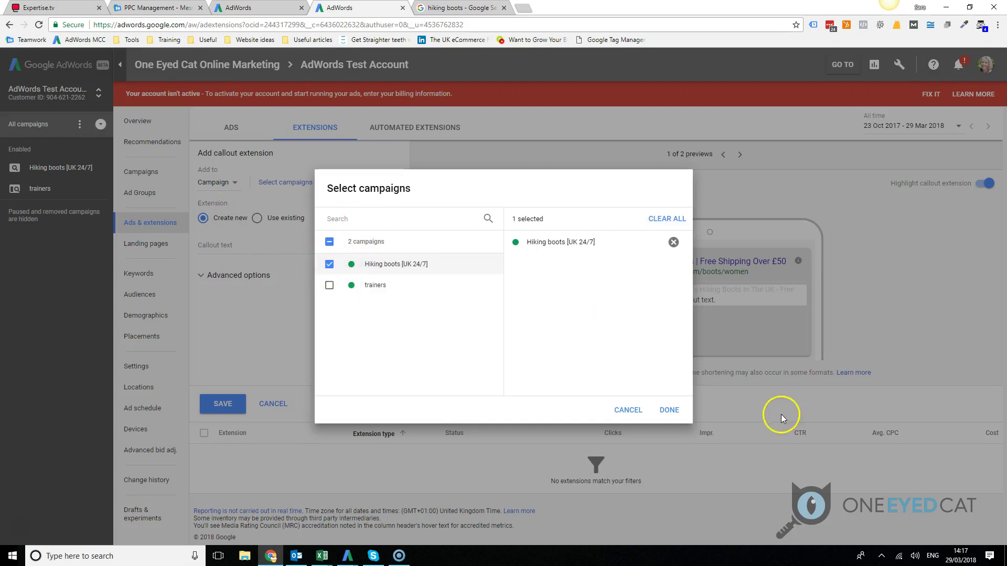
pyautogui.click(627, 410)
# - Try assigning the callout to the womens boots ad group, cancel the selection, and set the level back to Account
pyautogui.click(233, 183)
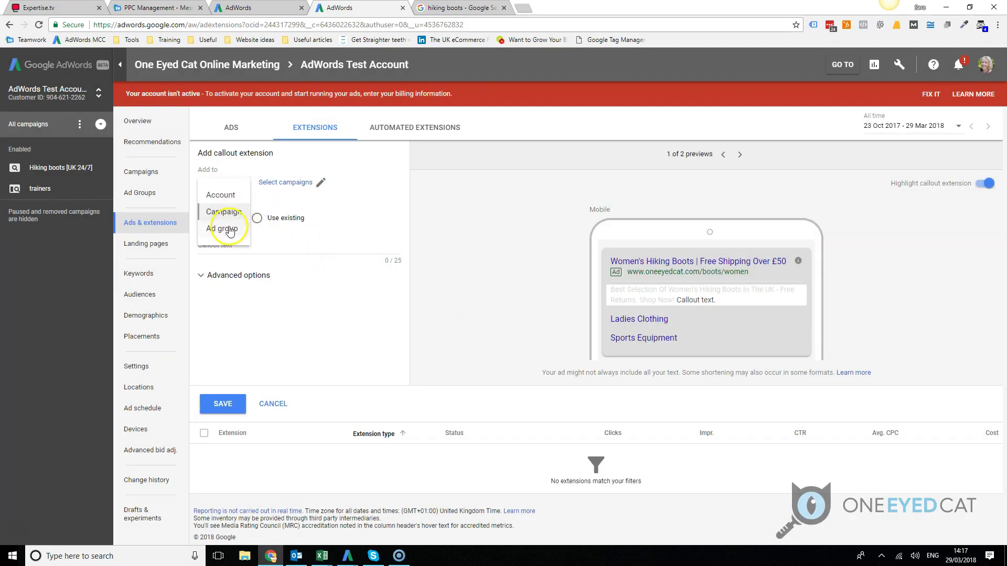
pyautogui.click(229, 230)
pyautogui.click(257, 264)
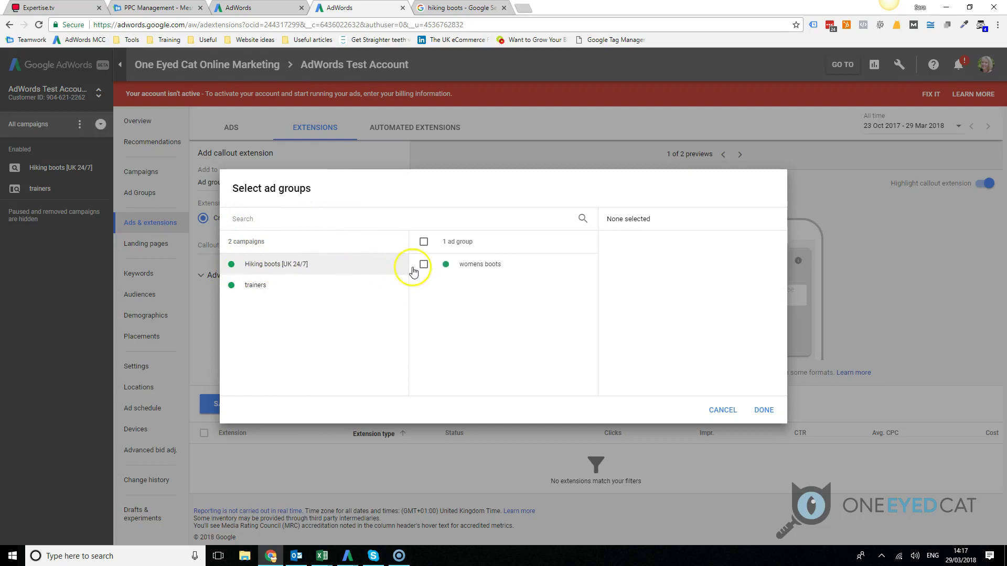
pyautogui.click(424, 263)
pyautogui.click(723, 410)
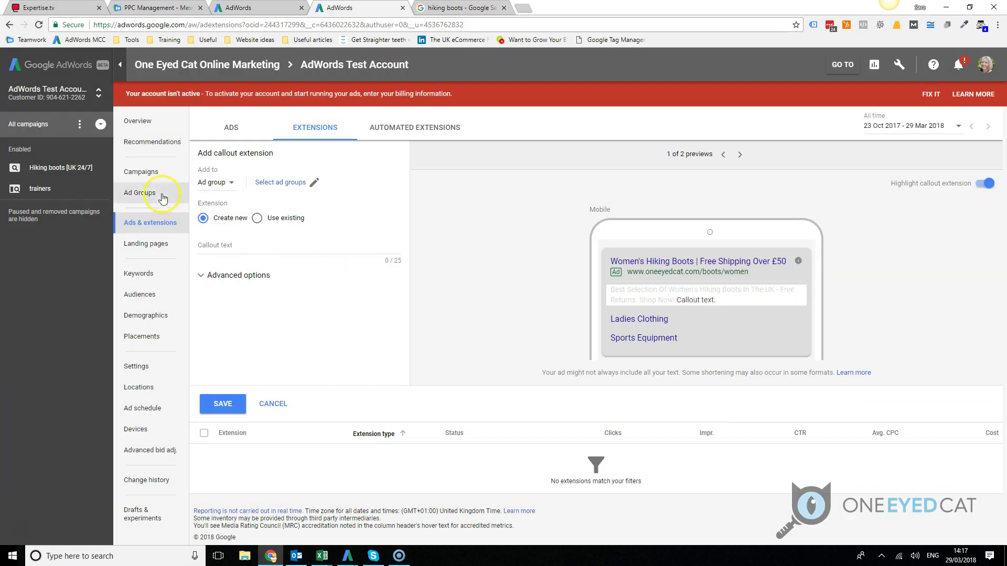
pyautogui.click(232, 184)
pyautogui.click(218, 195)
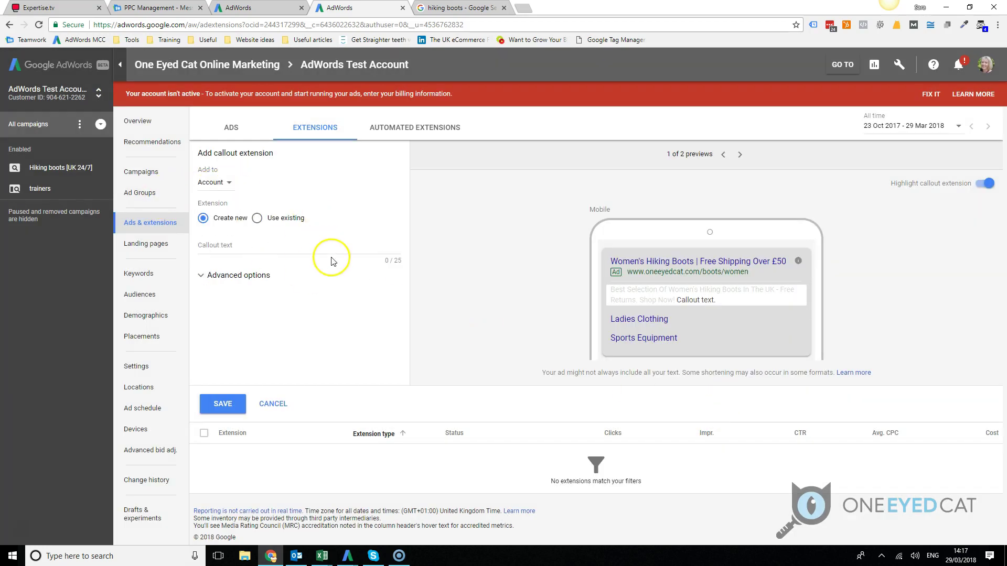
# - Enter the callout text "Free Shipping Over £50", check the advanced device and scheduling options, and save the extension with no dates set
pyautogui.click(234, 247)
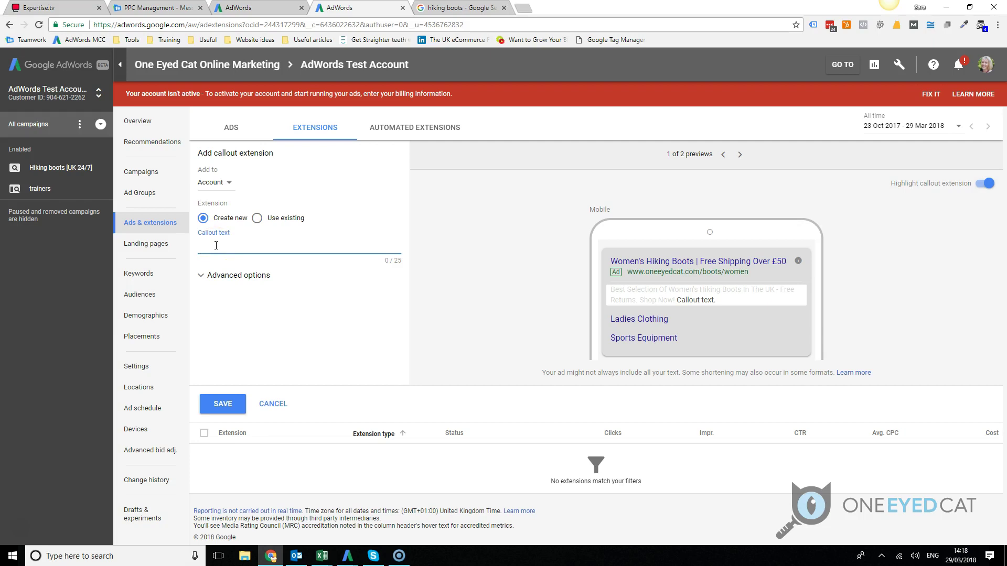
pyautogui.write('Free Shipping Over')
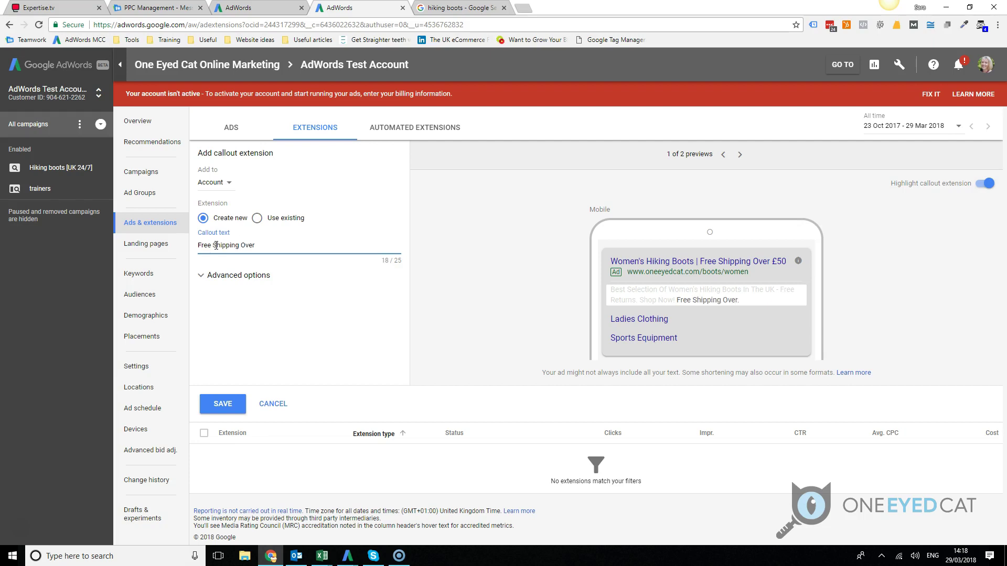
pyautogui.write(' £50')
pyautogui.click(202, 276)
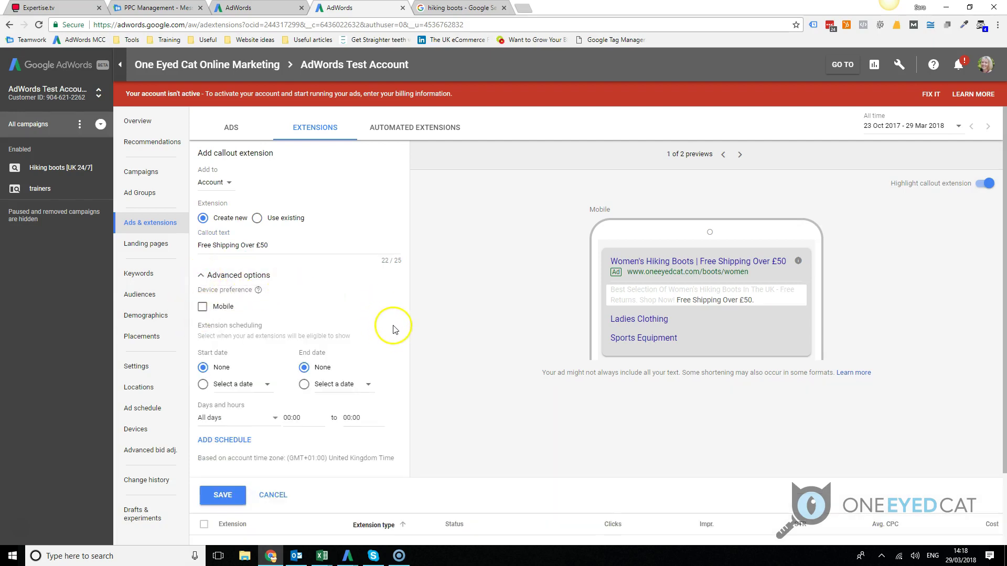
pyautogui.scroll(-2, 394, 329)
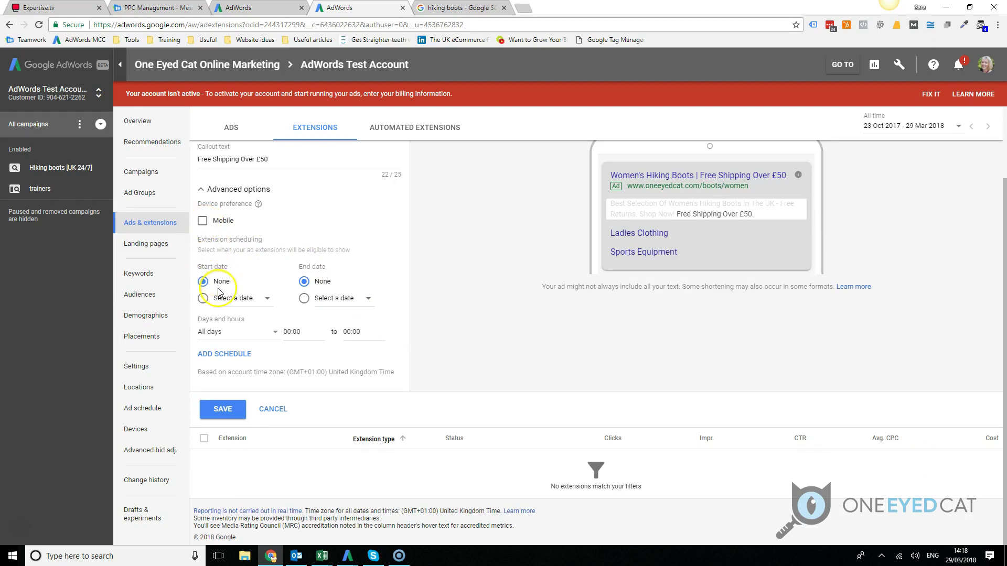
pyautogui.click(210, 304)
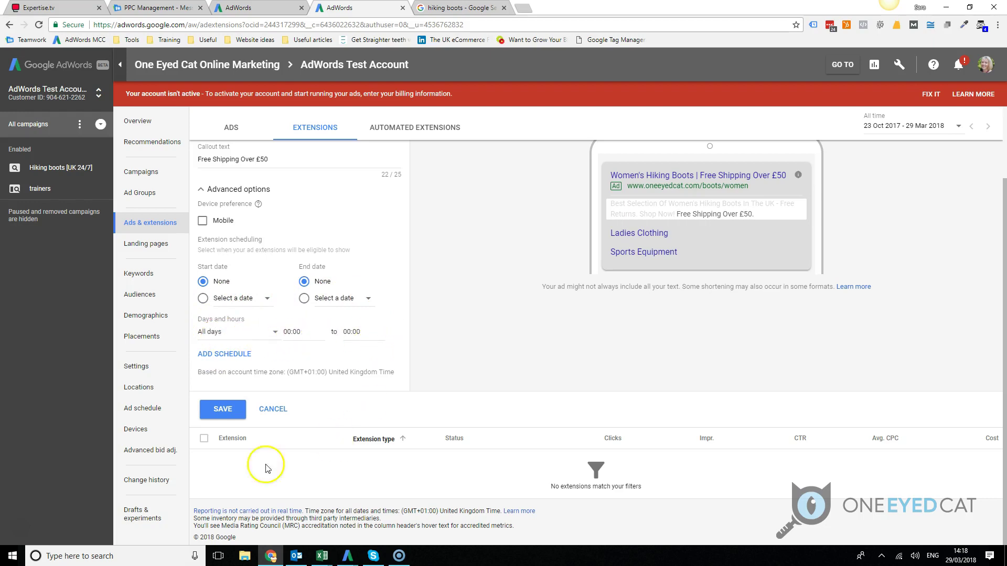
pyautogui.click(220, 408)
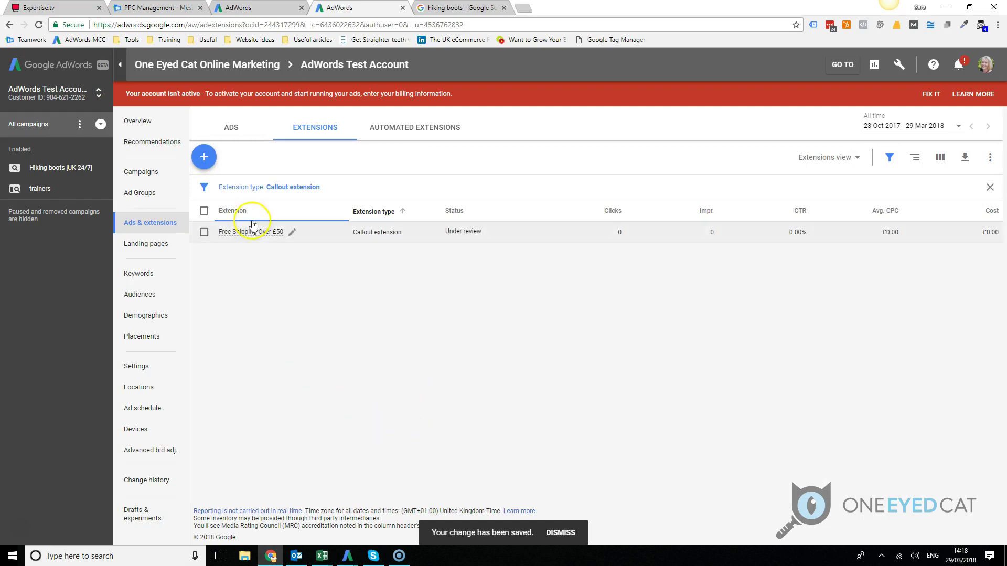
# - Create and save another account-level callout extension with the text "24/7 Customer Service"
pyautogui.click(204, 156)
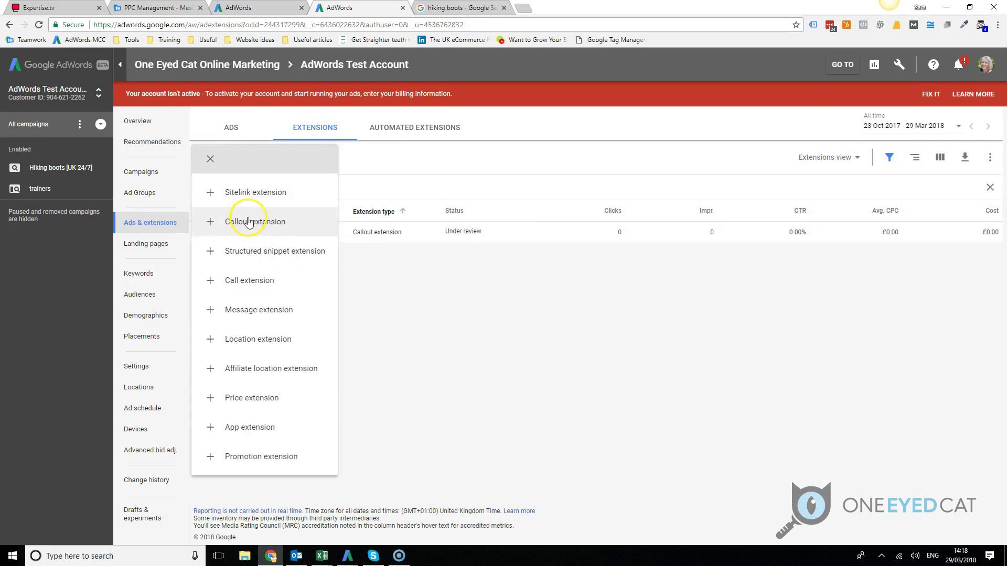
pyautogui.click(256, 224)
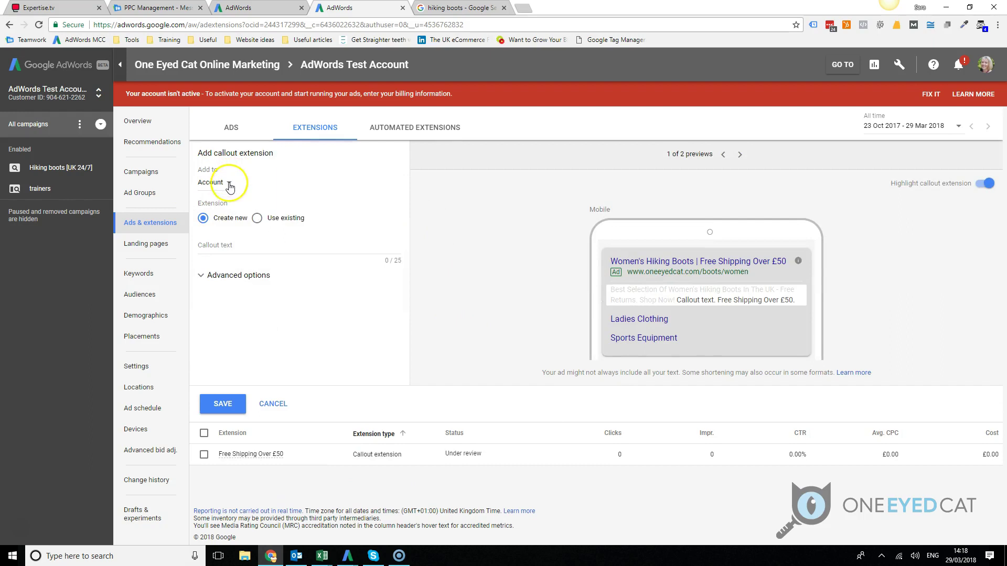
pyautogui.click(211, 245)
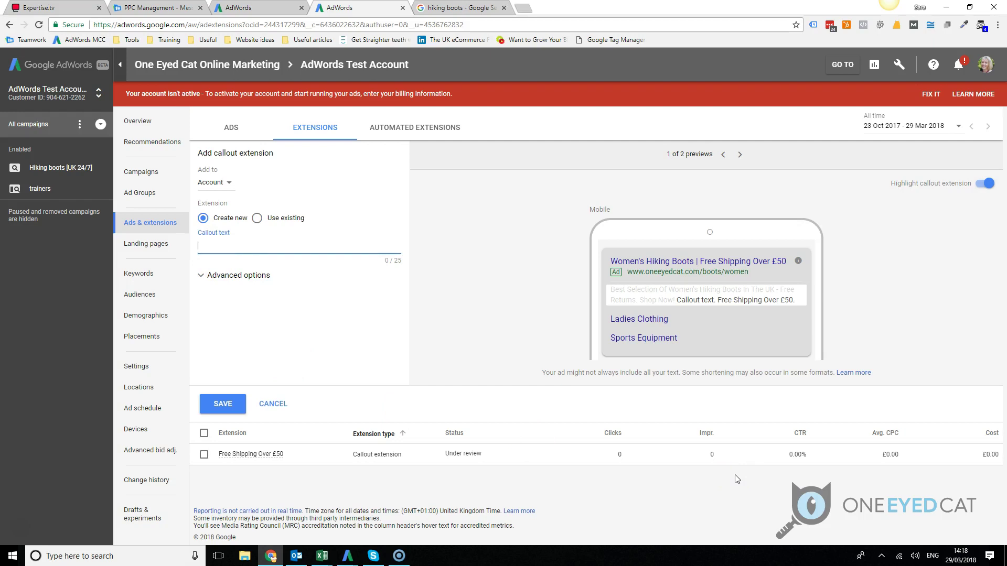
pyautogui.write('24/')
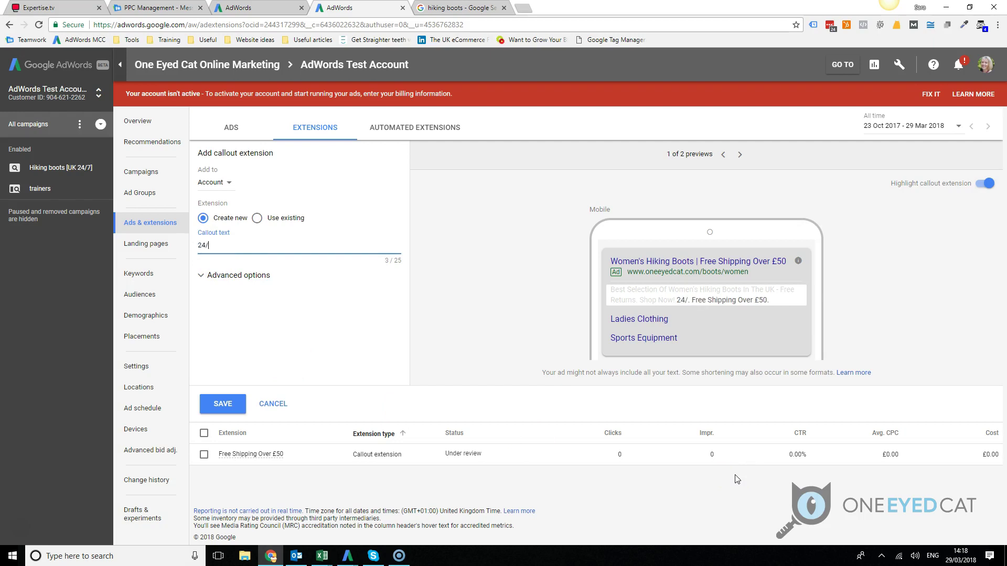
pyautogui.write('7 Customer Service')
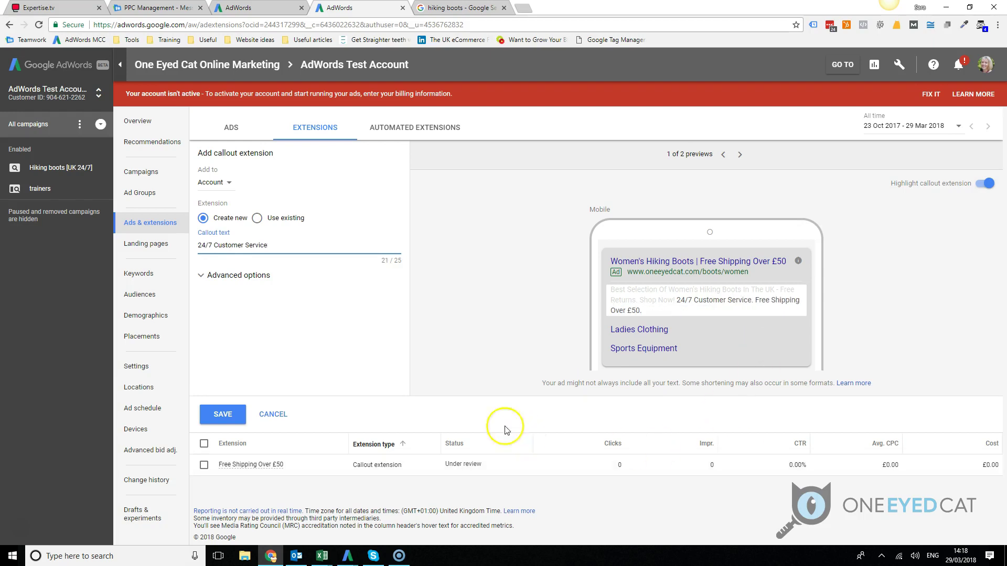
pyautogui.click(222, 415)
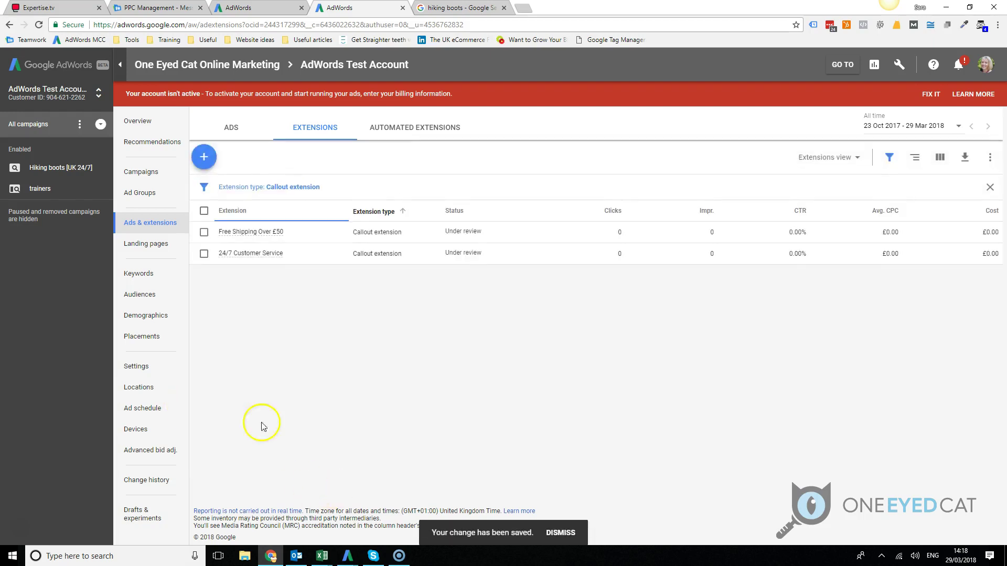